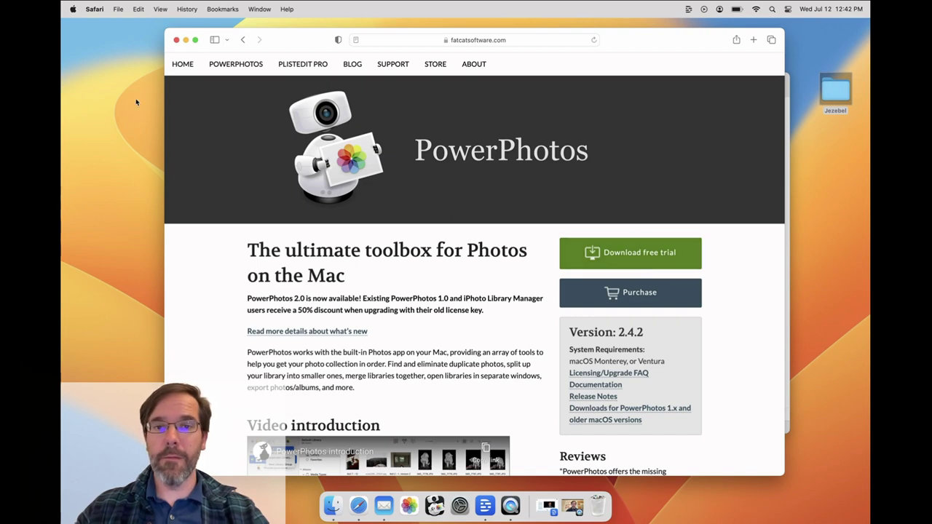
Close the PowerPhotos web page and open Photos, scrolling to the end of its 81 photos and 9 videos
left_click(177, 41)
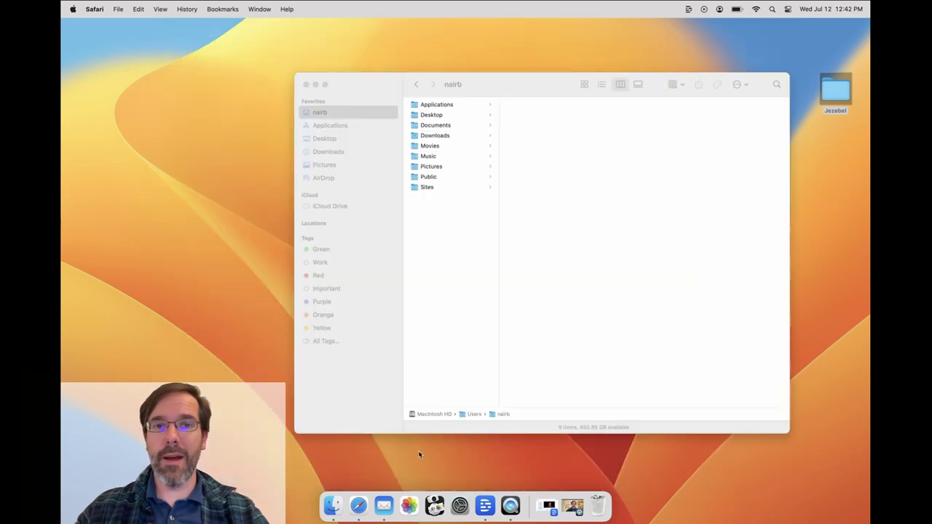
left_click(409, 511)
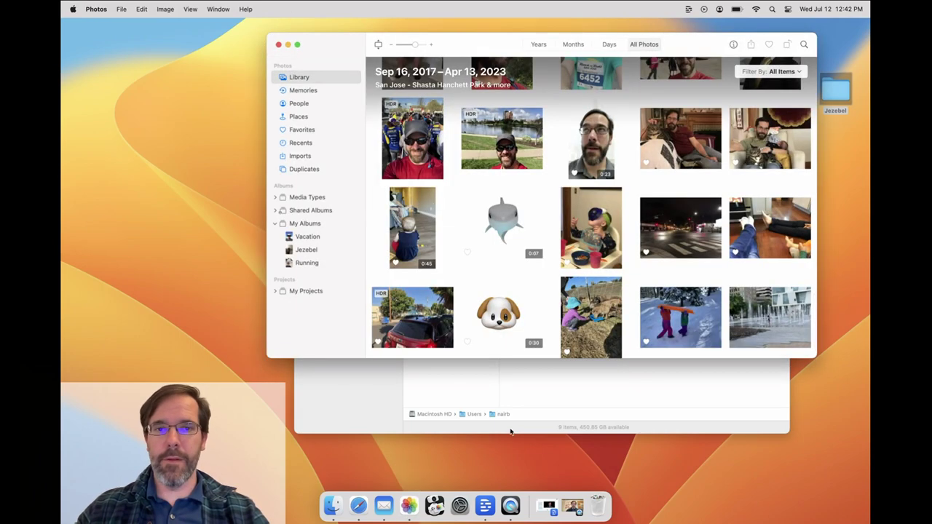
scroll(591, 289, "down", 2)
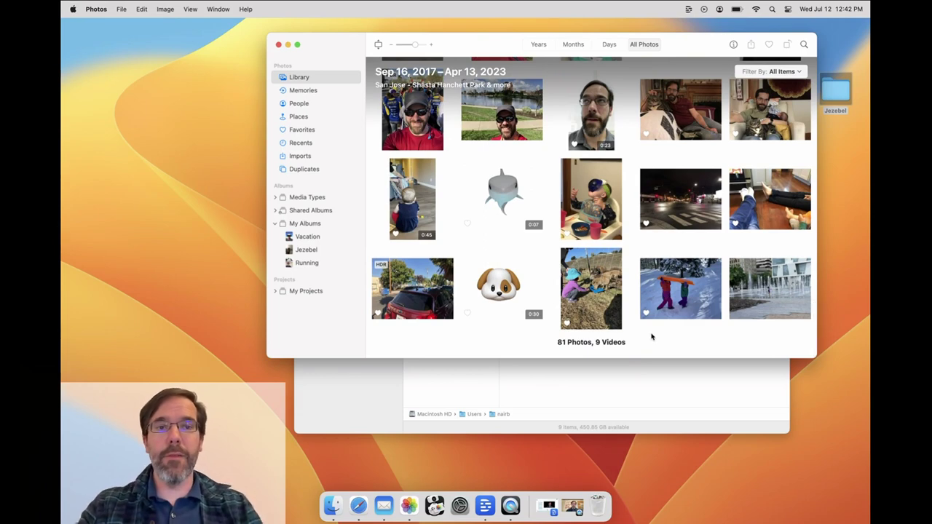
Select Photos Library.photoslibrary in Finder's Pictures folder, then launch PowerPhotos to the Default Library
left_click(601, 383)
left_click(440, 168)
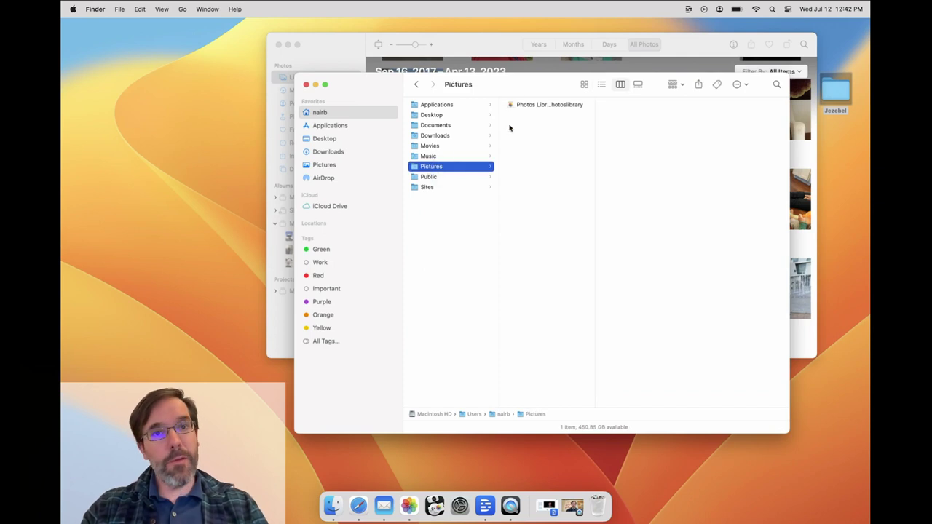
left_click(523, 104)
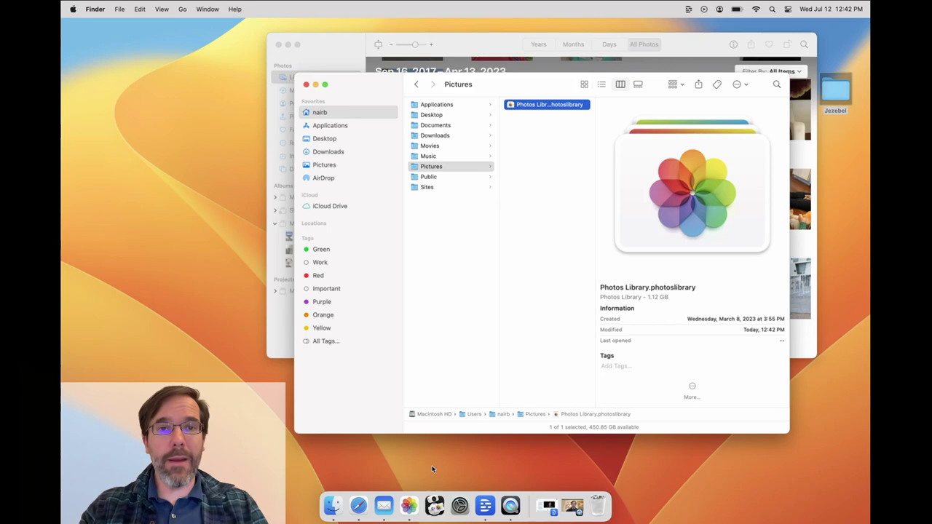
left_click(434, 510)
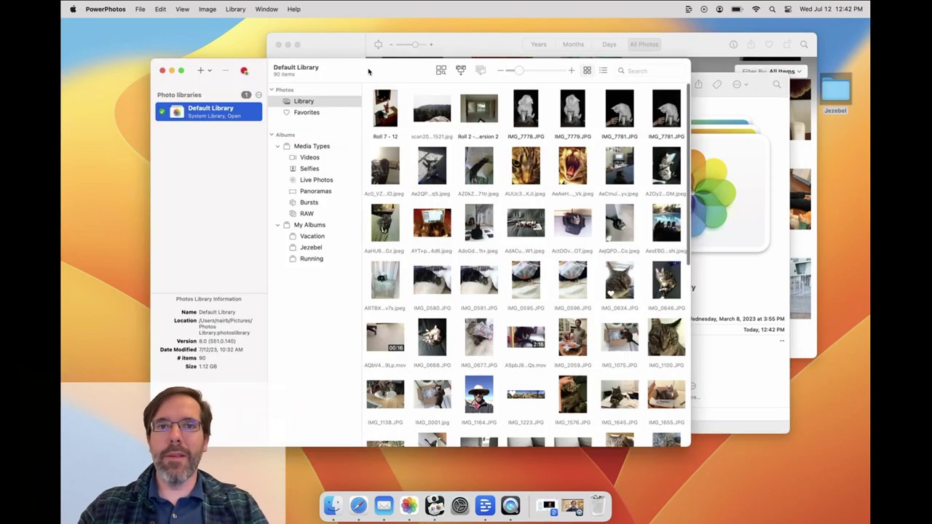
Create a new library named 'Cat Photos' saved in Pictures
left_click(200, 73)
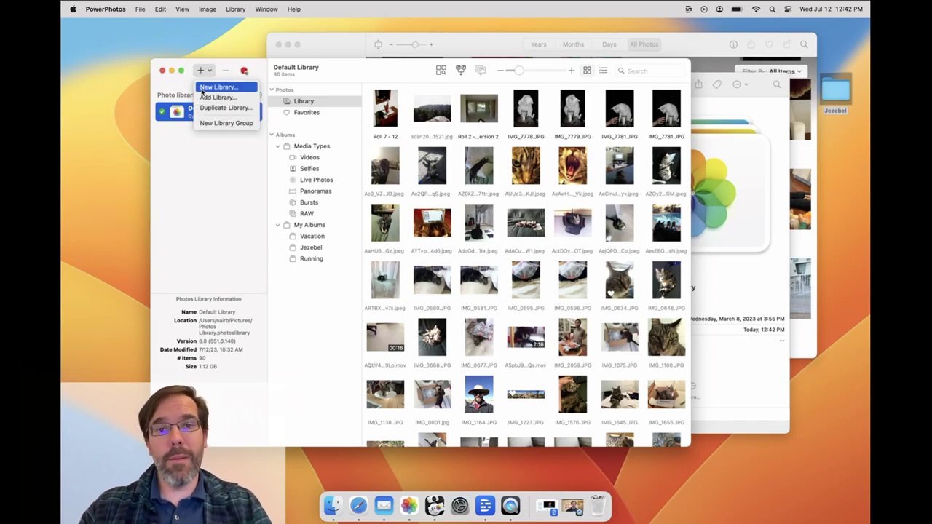
left_click(211, 87)
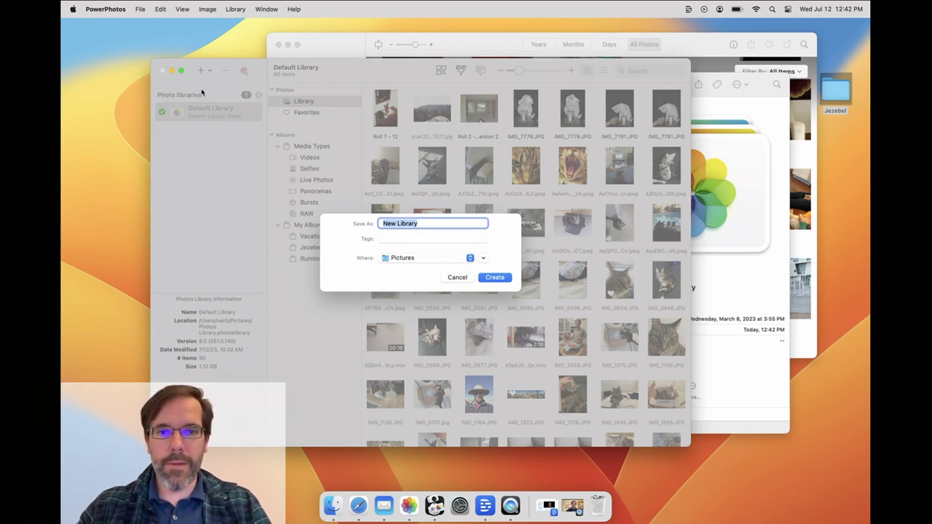
type("Cat Photos")
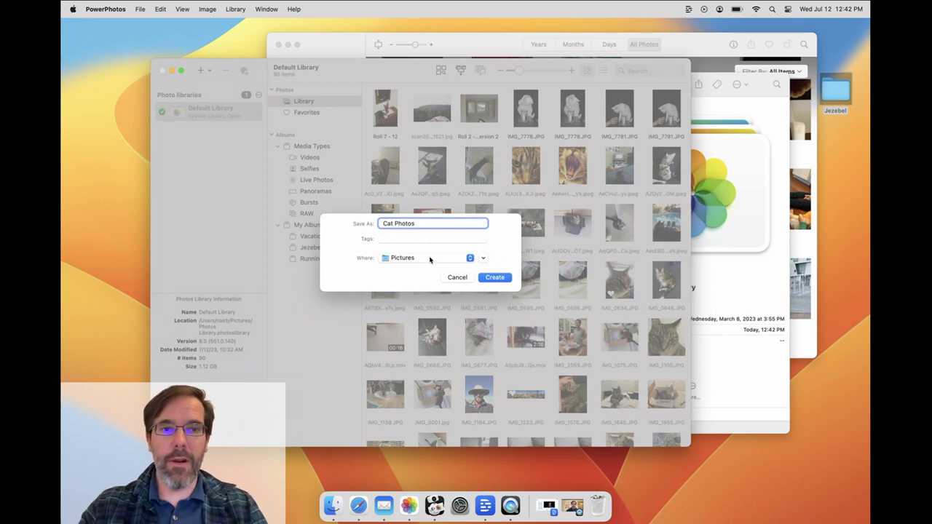
left_click(494, 277)
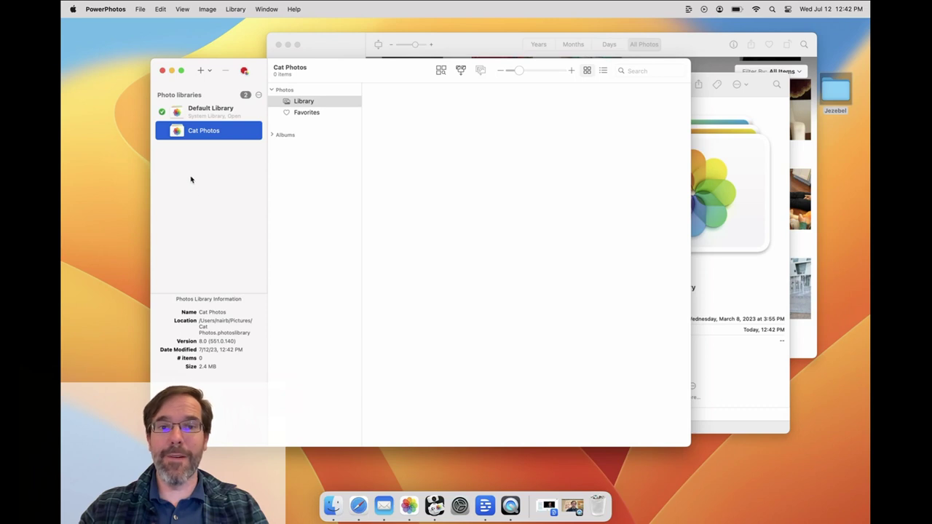
Confirm the Cat Photos library file in Finder, then select it back in PowerPhotos
left_click(731, 260)
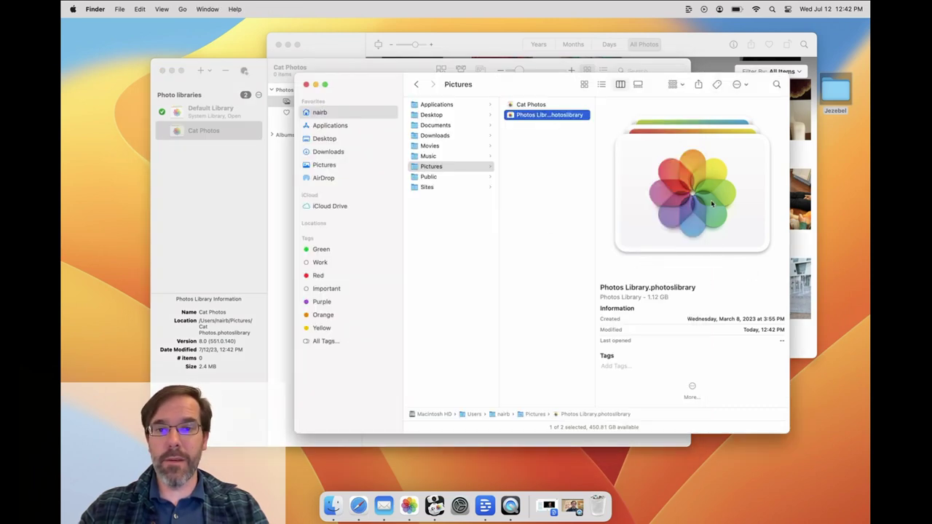
left_click(561, 103)
left_click(227, 193)
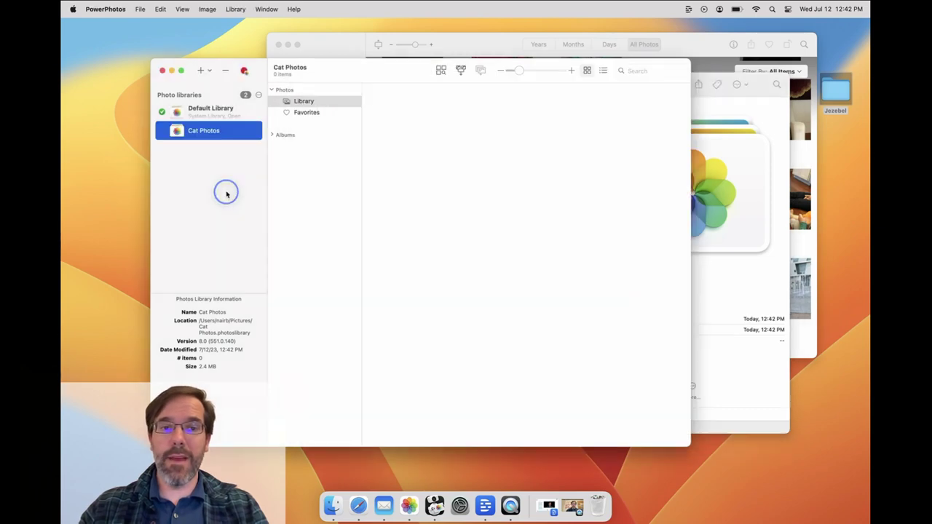
Bring Photos forward to show the empty Cat Photos library's Welcome to Photos screen
left_click(409, 505)
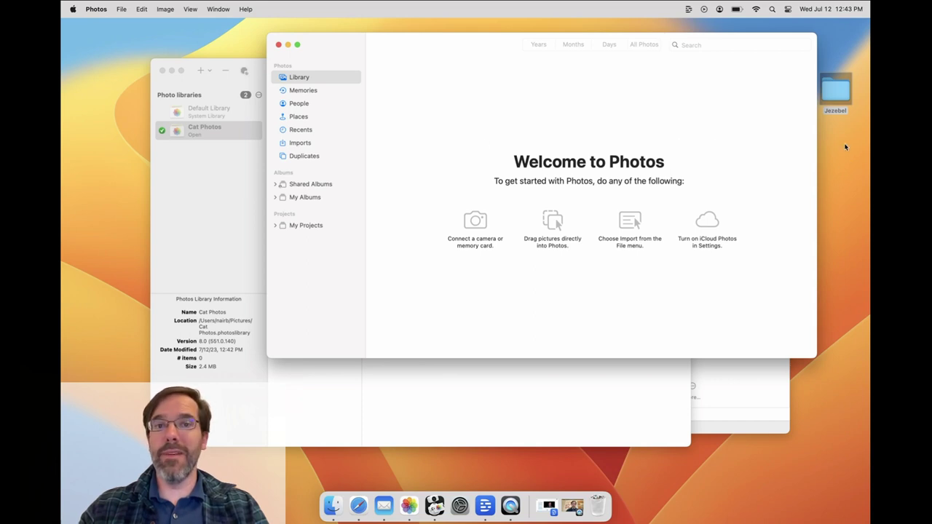
left_click(175, 155)
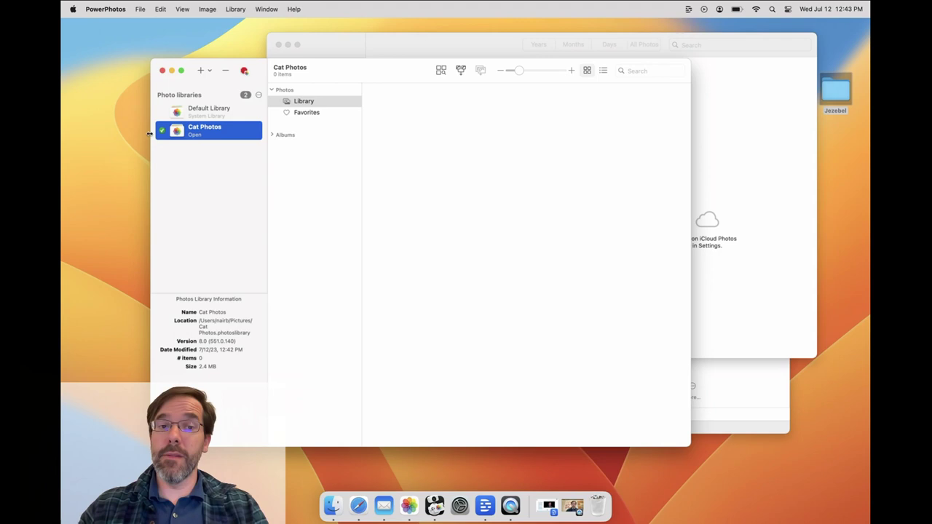
left_click(735, 188)
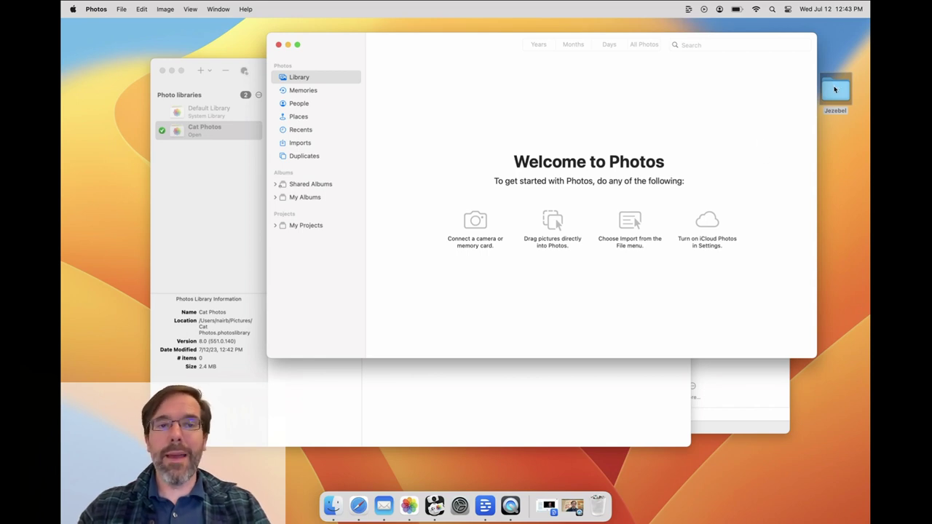
Drag the Jezebel folder into Photos to import seven cat photos, then reopen Cat Photos
left_click_drag(835, 88, 629, 121)
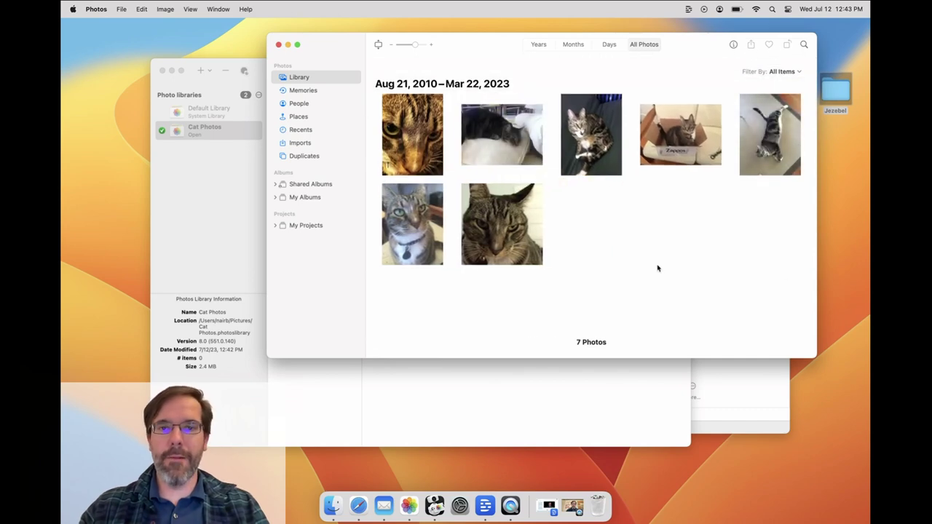
left_click(217, 209)
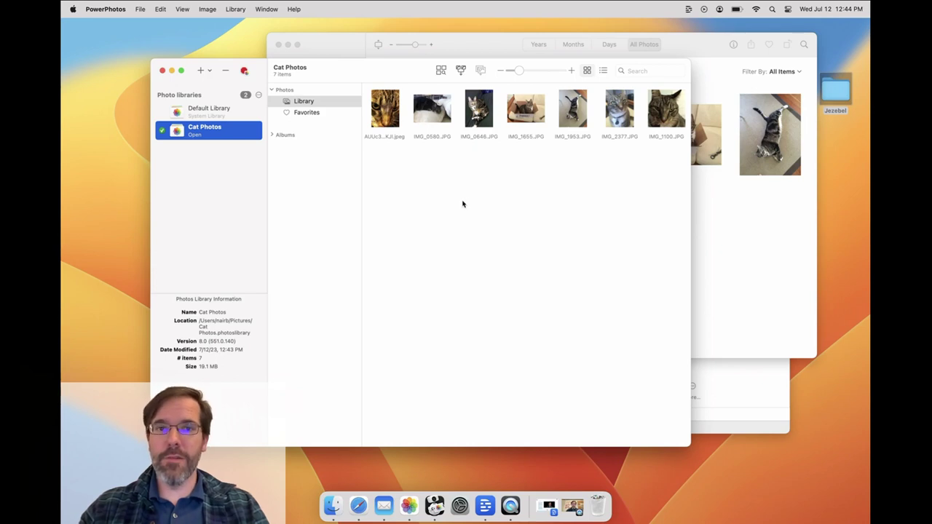
double_click(178, 111)
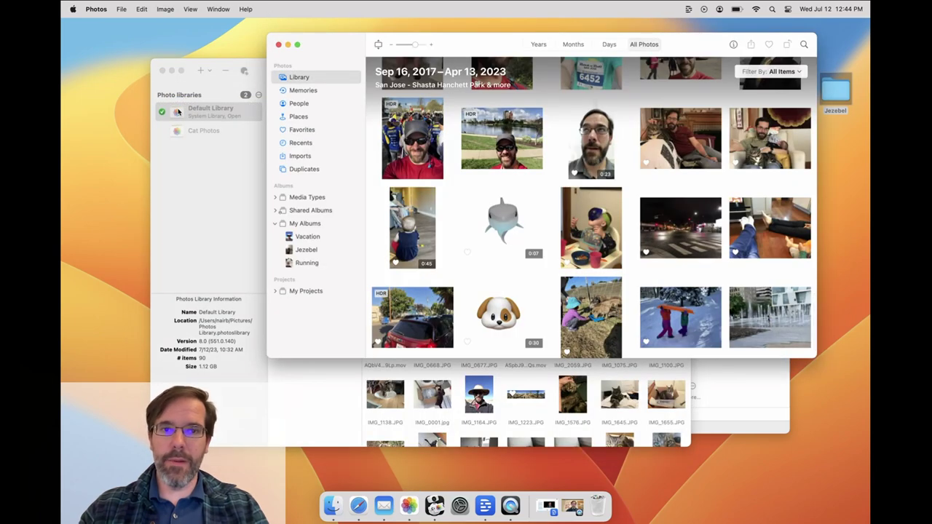
double_click(177, 130)
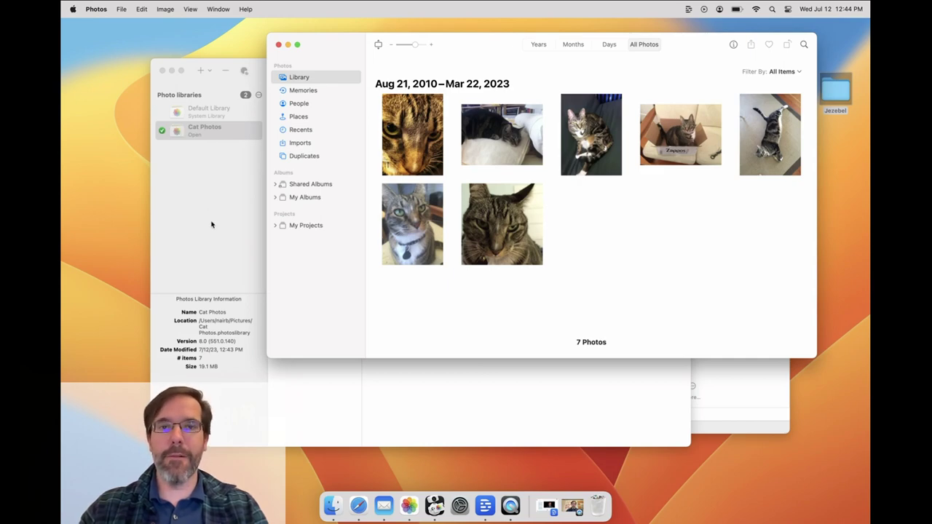
left_click(211, 225)
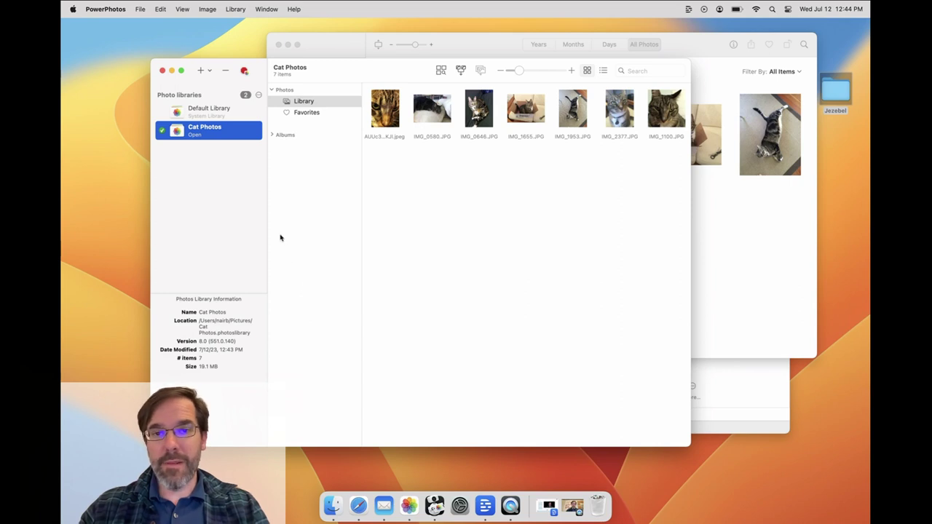
Drag the Archive 2010-2014 library from Downloads into PowerPhotos' library list, then select Cat Photos
left_click(201, 72)
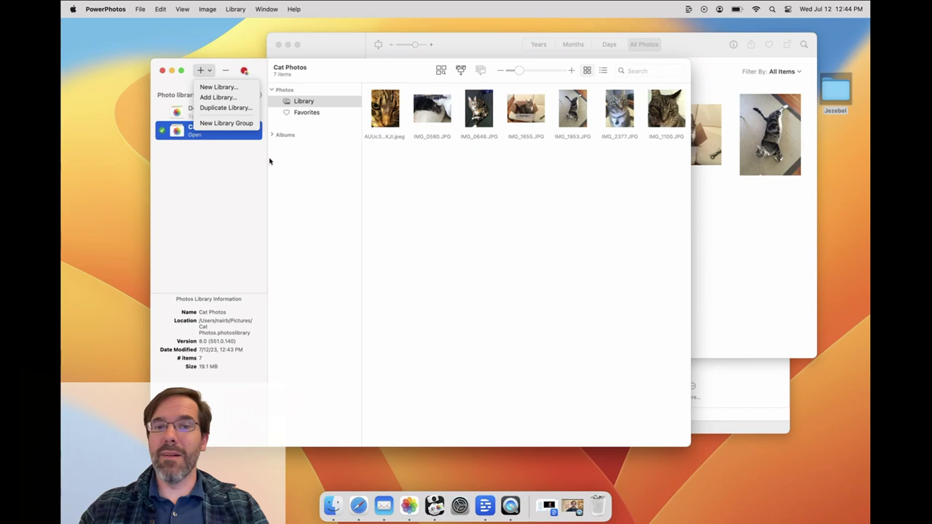
left_click(331, 240)
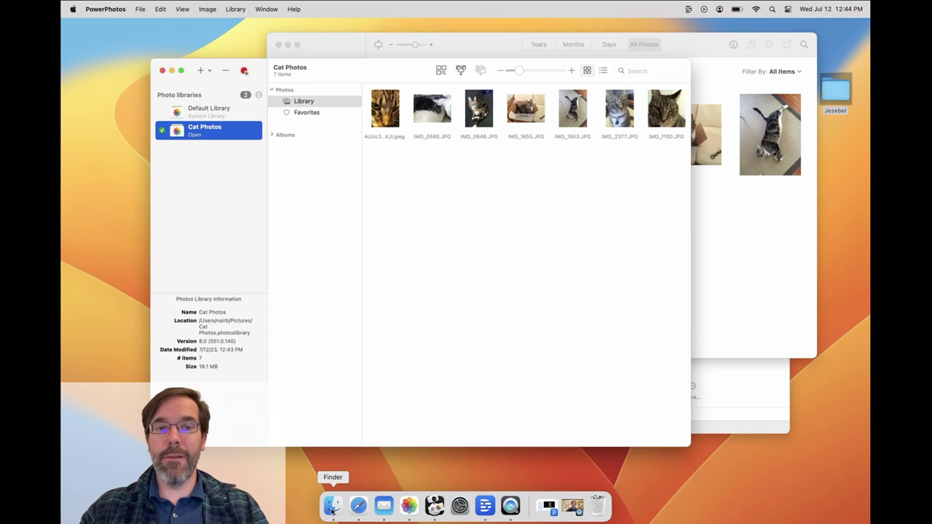
left_click(331, 507)
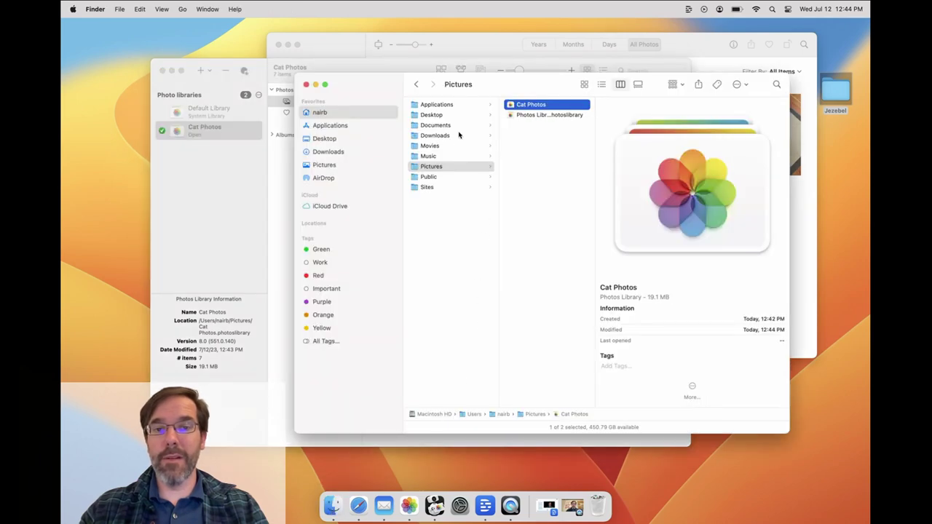
left_click(458, 135)
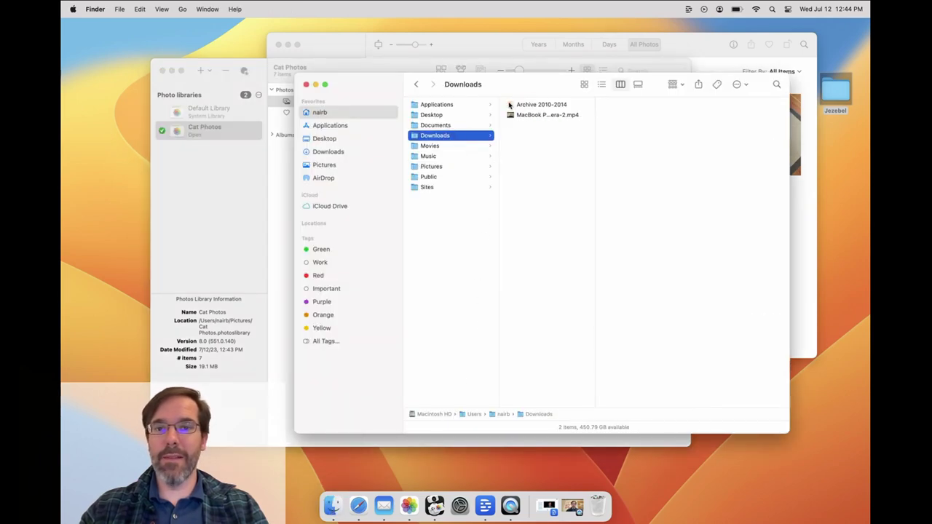
left_click_drag(509, 105, 241, 124)
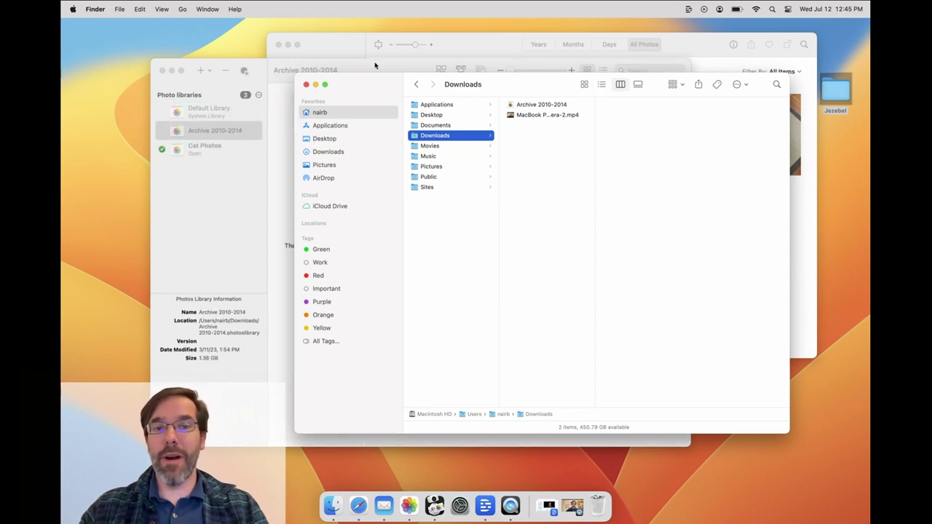
left_click(375, 65)
left_click(241, 151)
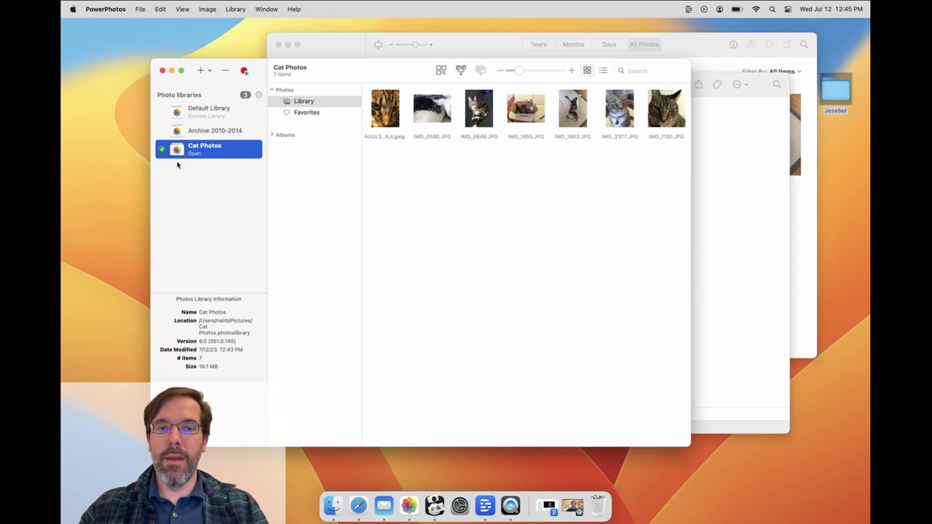
Remove Cat Photos with the minus button, confirming Remove and quitting Photos when prompted
left_click(225, 70)
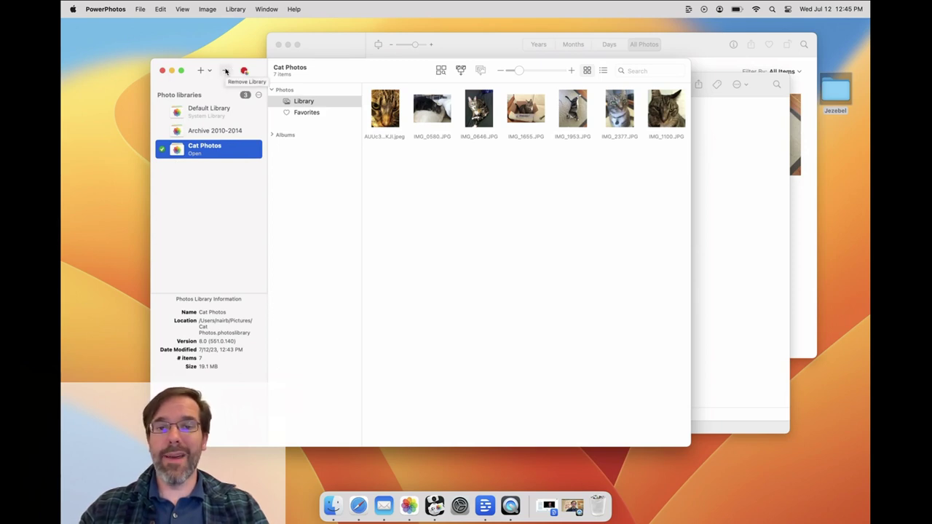
left_click(226, 70)
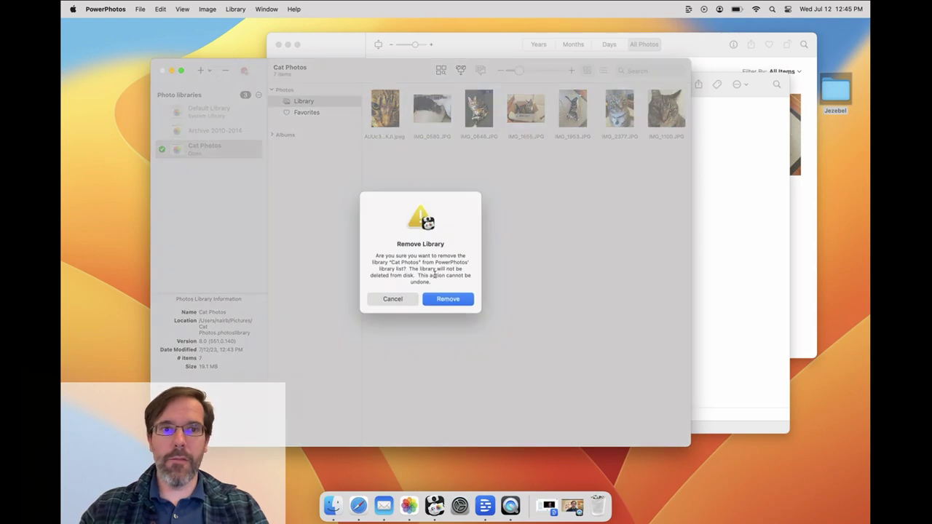
left_click(447, 300)
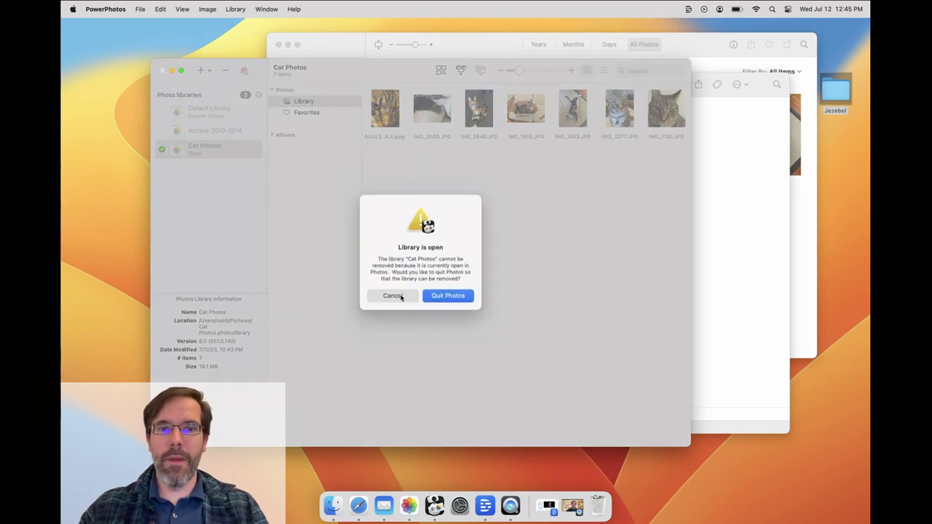
left_click(440, 297)
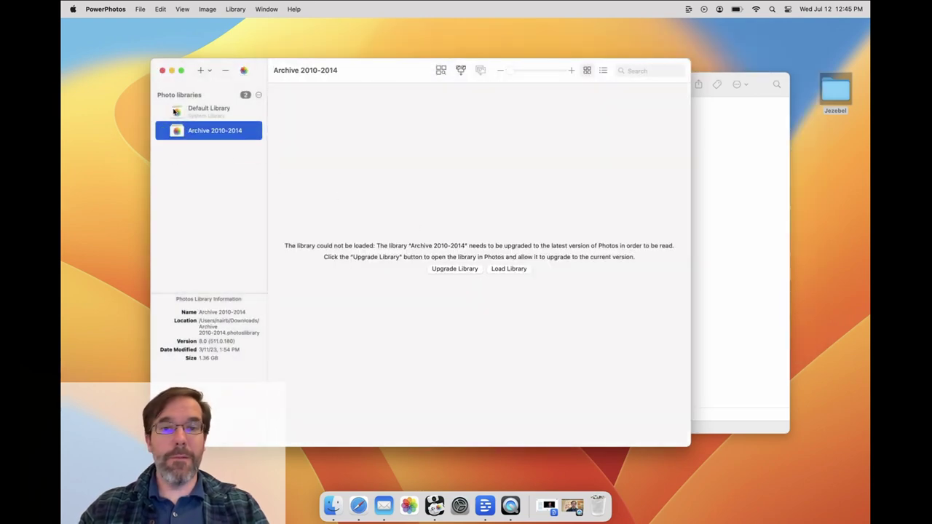
Select the Cat Photos library file in Finder's Pictures folder, then return to PowerPhotos
left_click(753, 255)
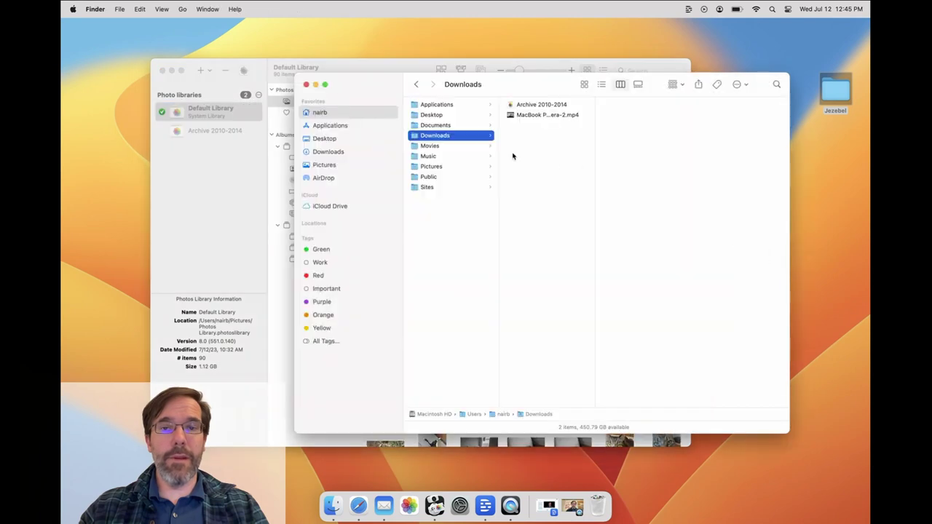
left_click(463, 167)
left_click(535, 105)
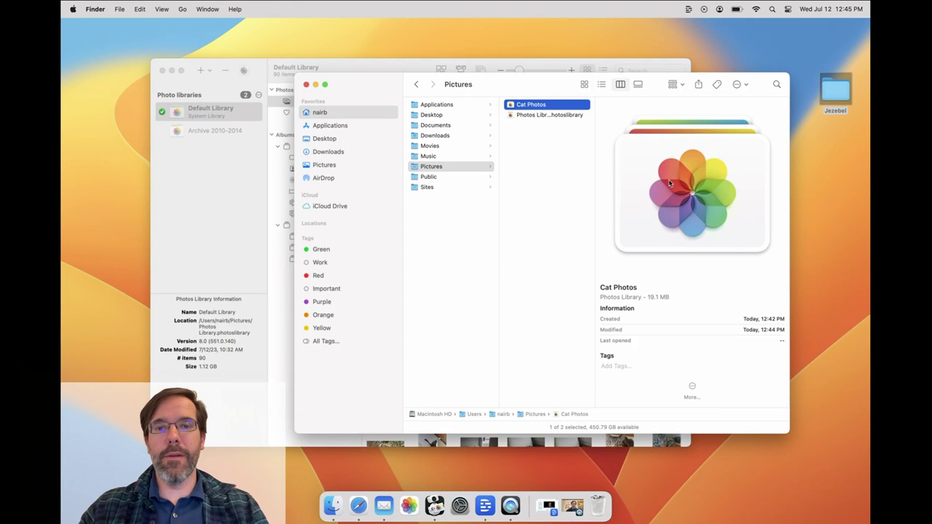
left_click_drag(670, 183, 575, 466)
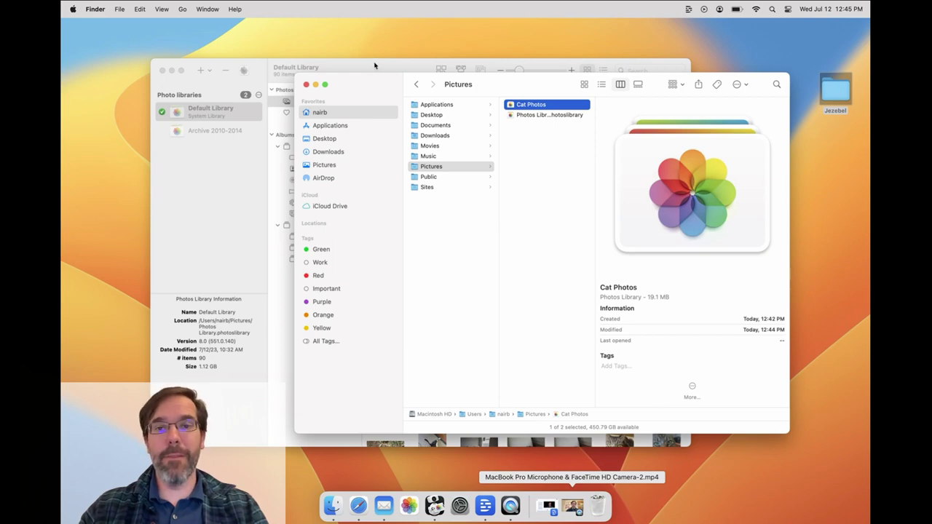
left_click(375, 66)
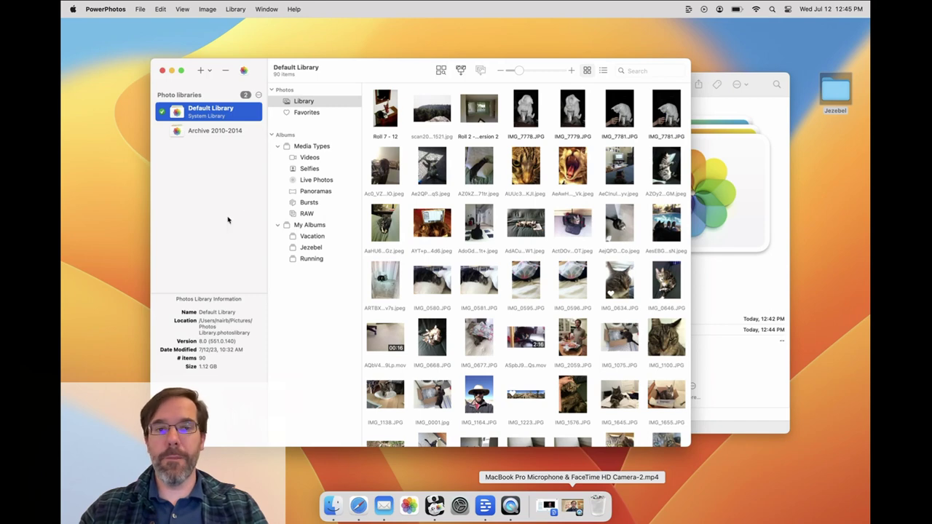
Drag Cat Photos from Finder back into the PowerPhotos sidebar and select Default Library
left_click_drag(718, 164, 223, 105)
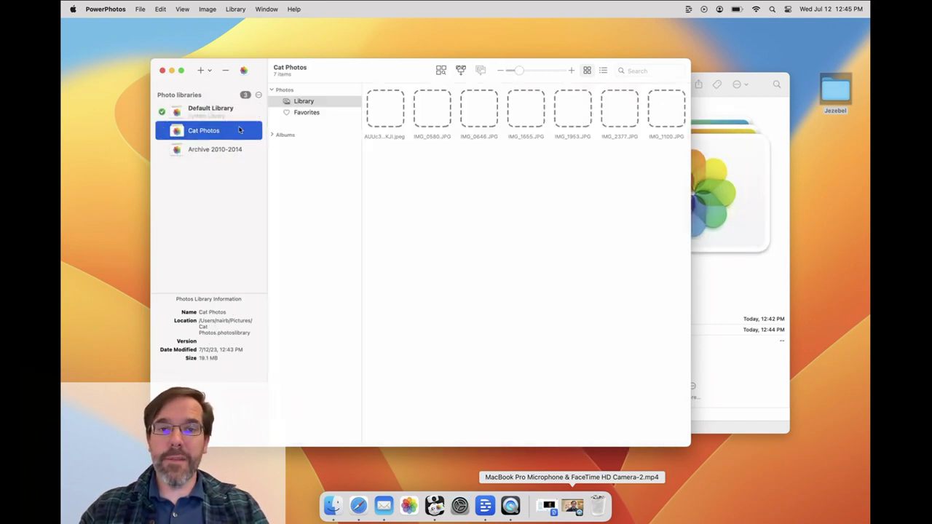
left_click(175, 110)
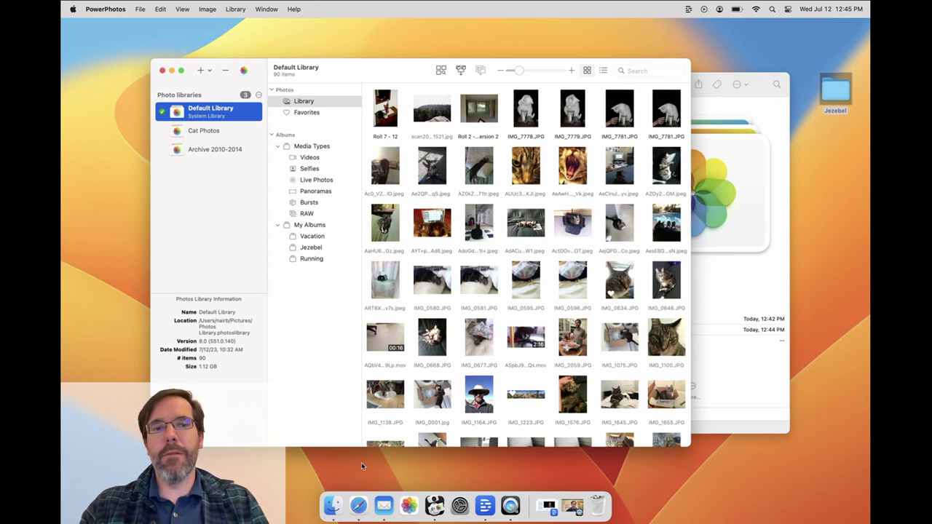
left_click(385, 508)
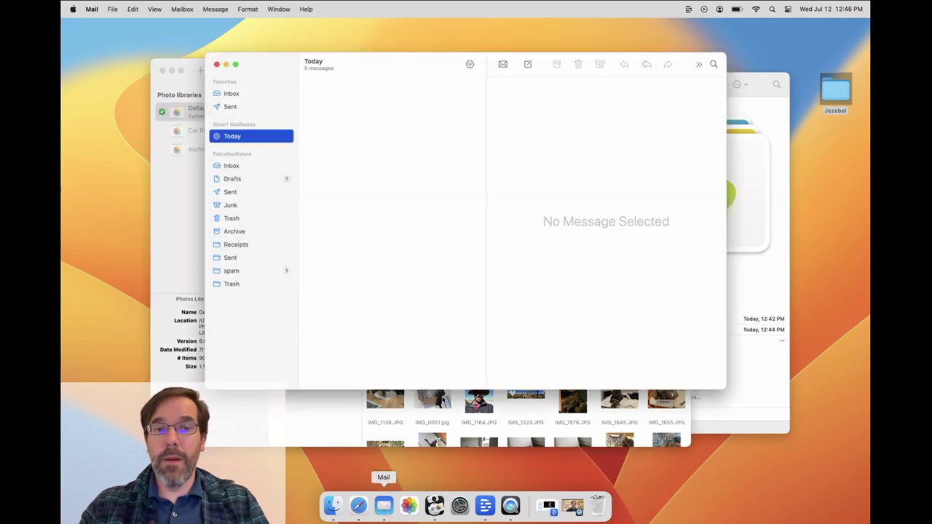
left_click(527, 64)
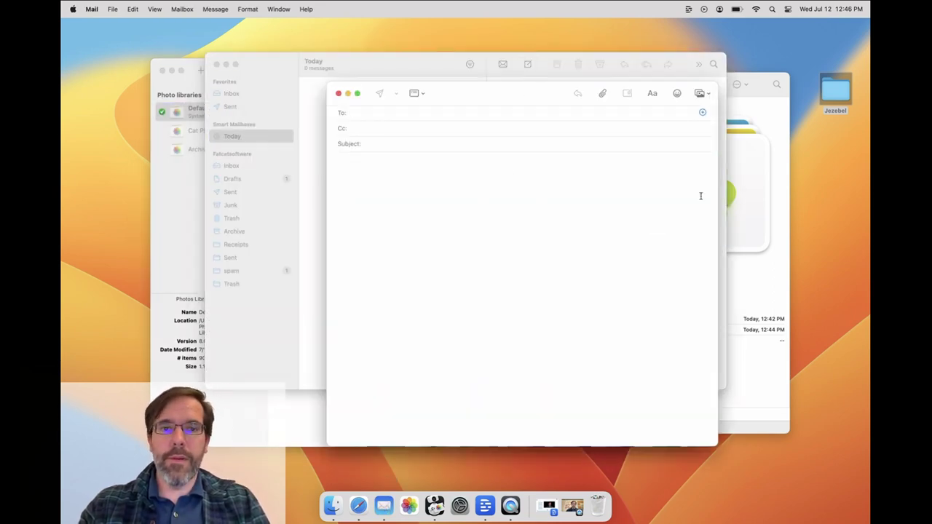
left_click(701, 94)
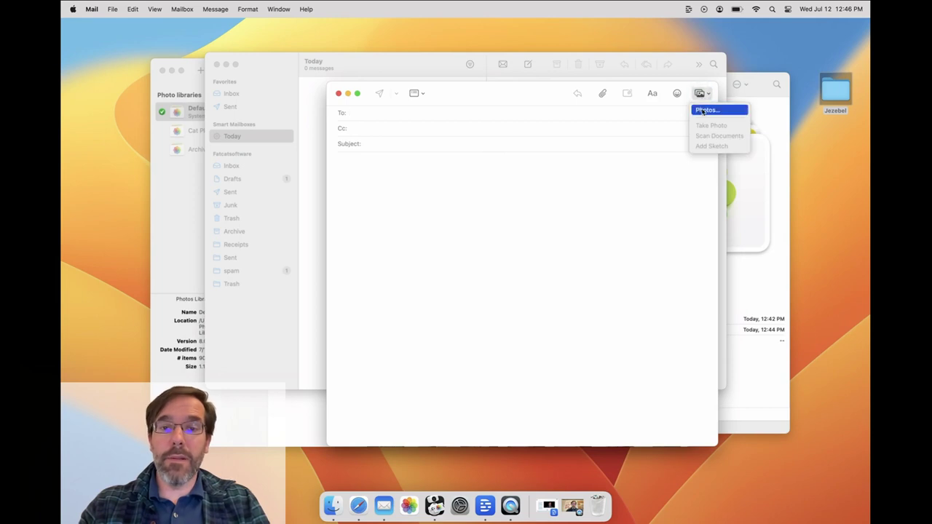
left_click(703, 110)
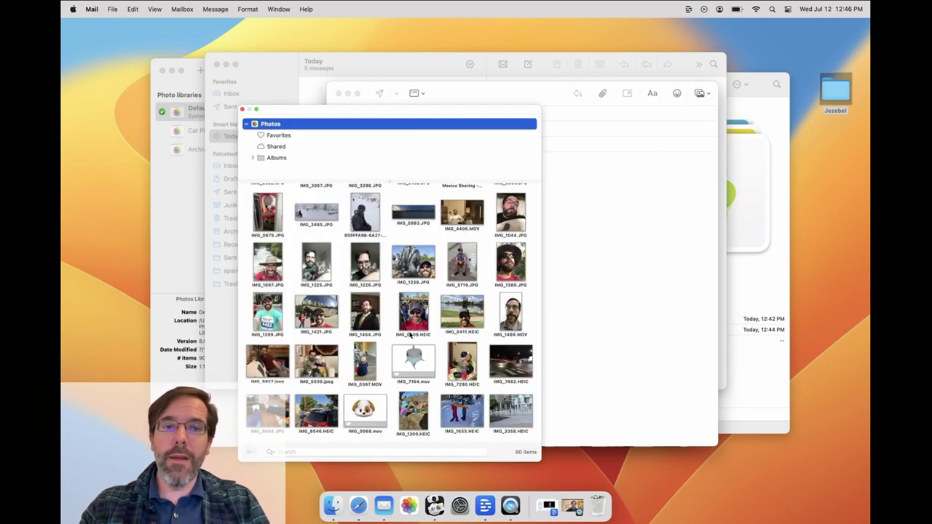
scroll(411, 320, "up", 3)
scroll(418, 292, "down", 3)
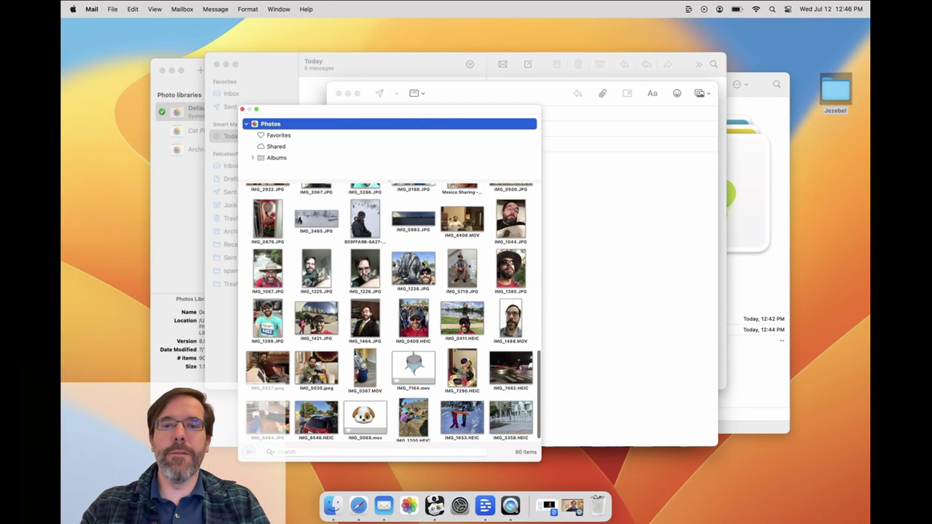
left_click_drag(424, 267, 593, 281)
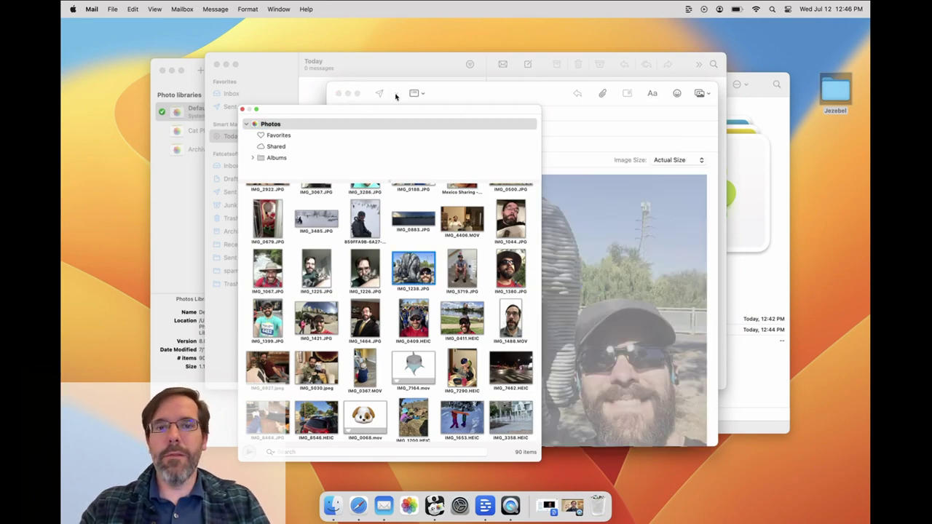
left_click(452, 95)
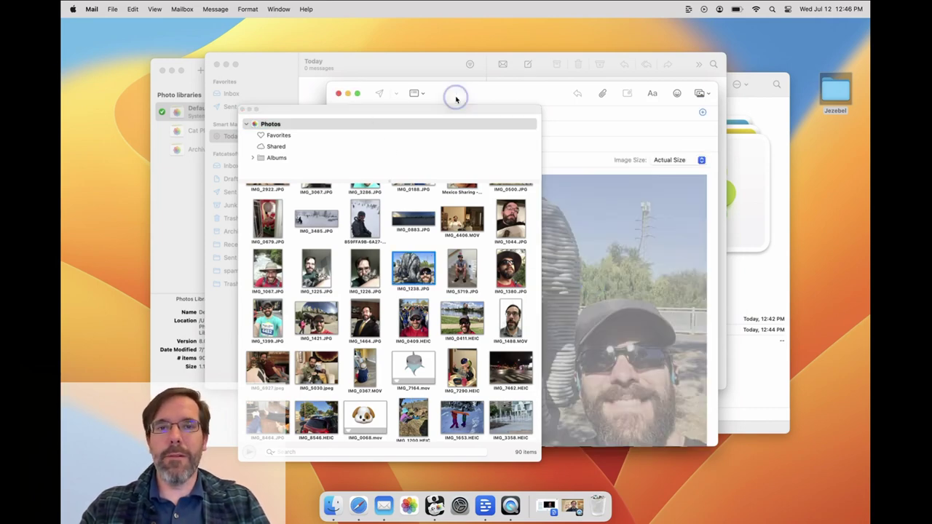
left_click(244, 109)
left_click(338, 93)
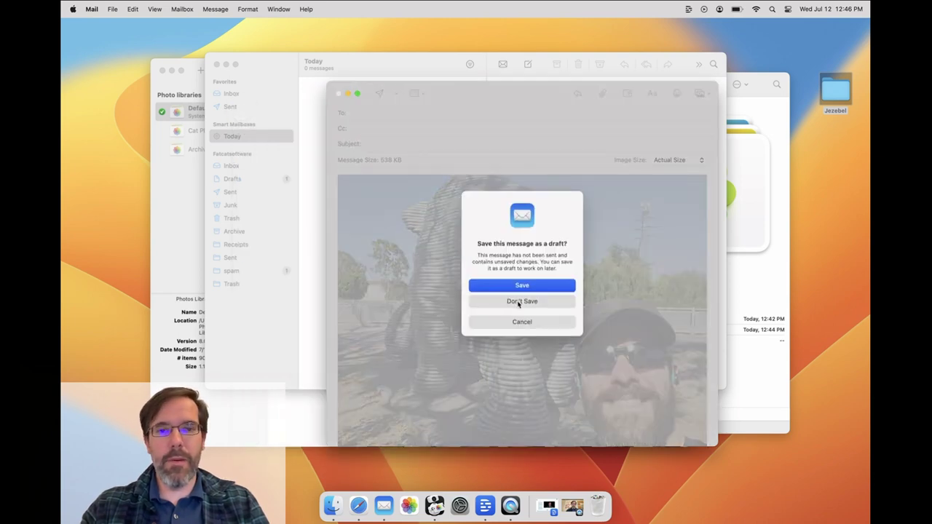
left_click(520, 301)
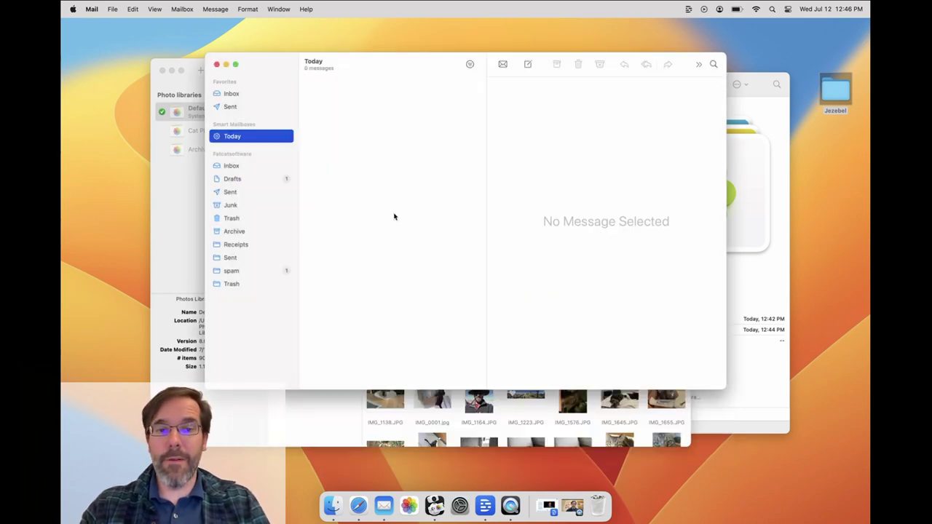
left_click(181, 115)
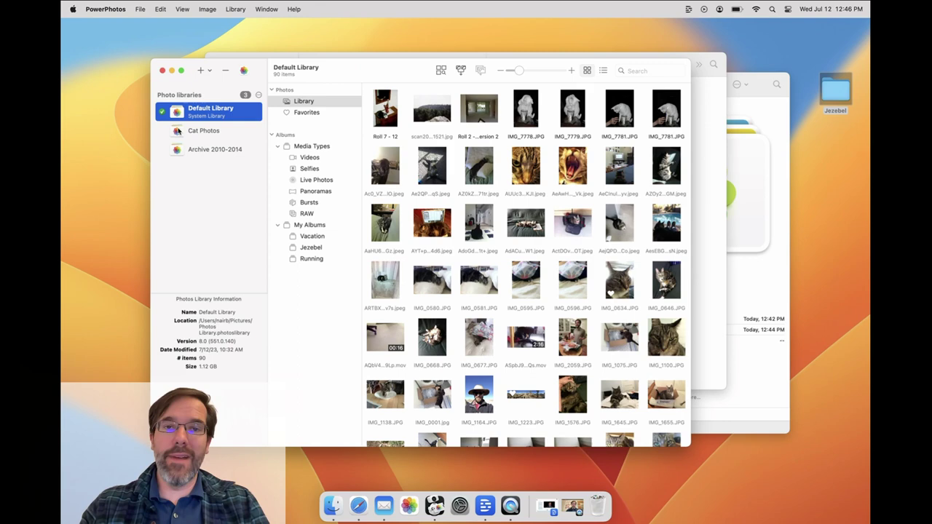
Open Cat Photos, set it as System Photo Library in Photos Settings > General, and verify in PowerPhotos
double_click(177, 130)
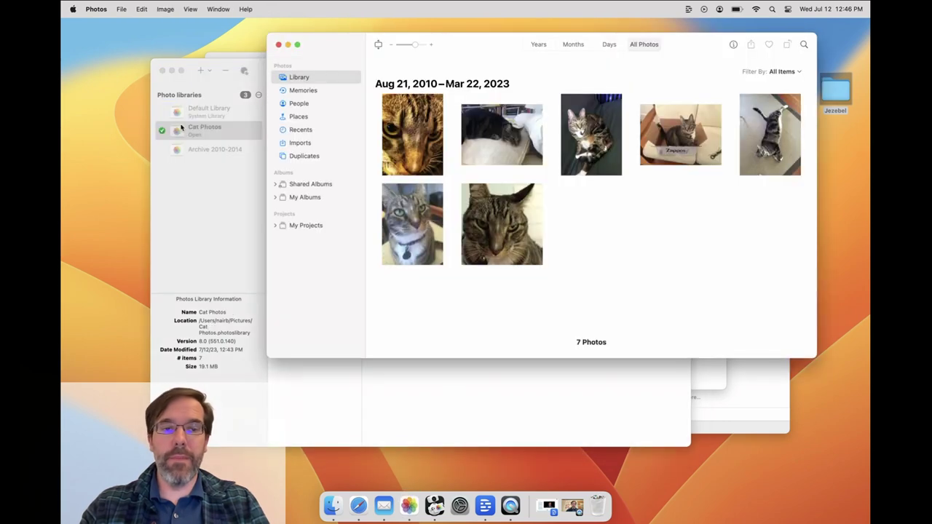
left_click(96, 9)
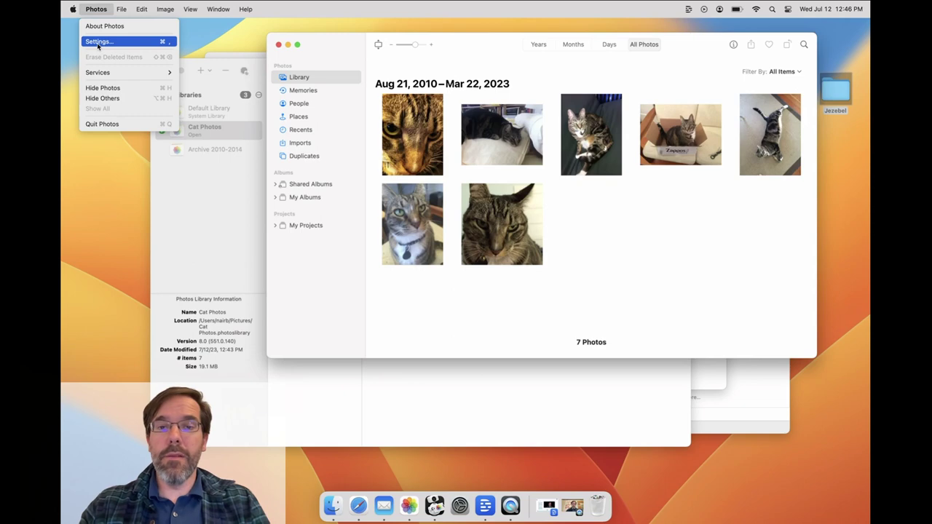
left_click(99, 42)
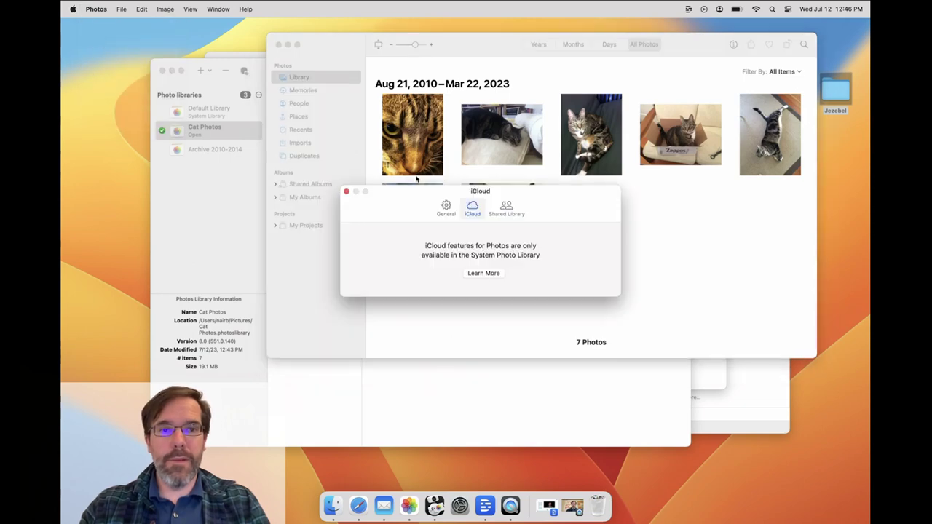
left_click(446, 209)
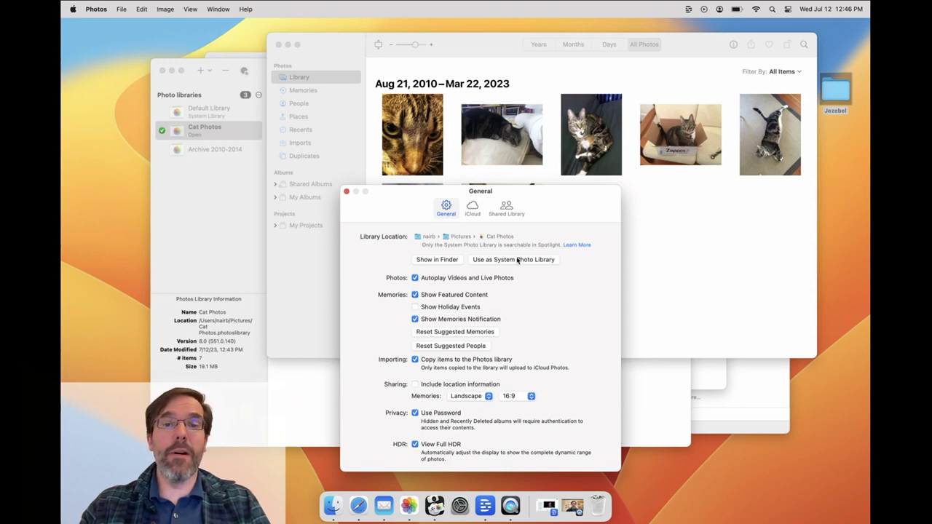
left_click(518, 260)
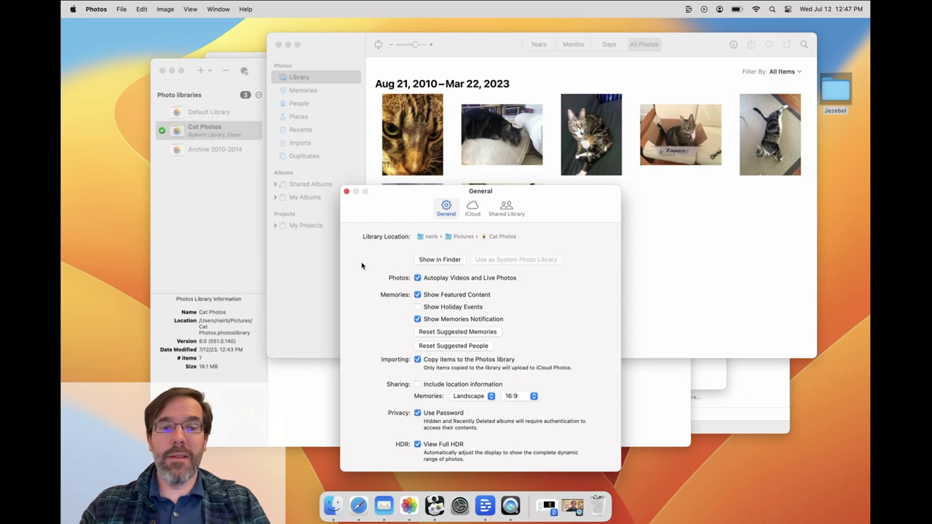
left_click(212, 205)
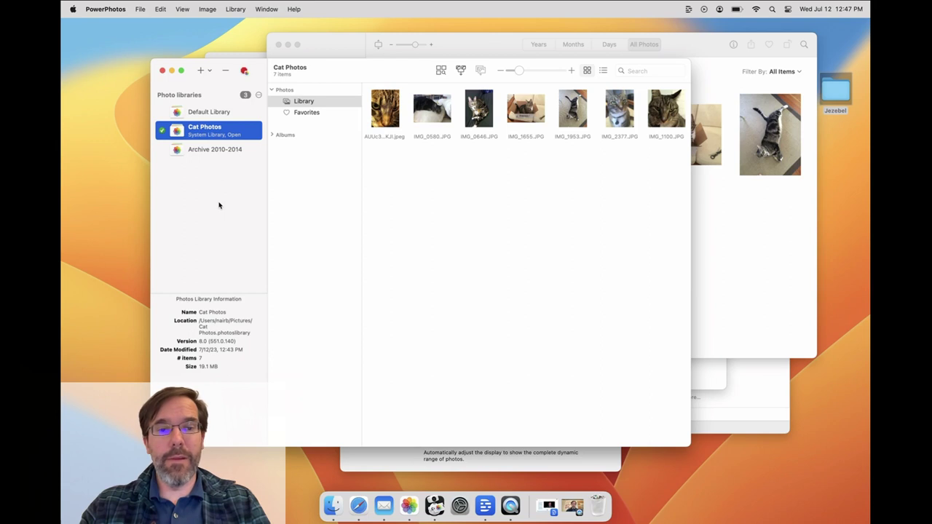
left_click(729, 229)
Review the now-available iCloud options in Photos settings for Cat Photos, then close the settings
left_click(96, 9)
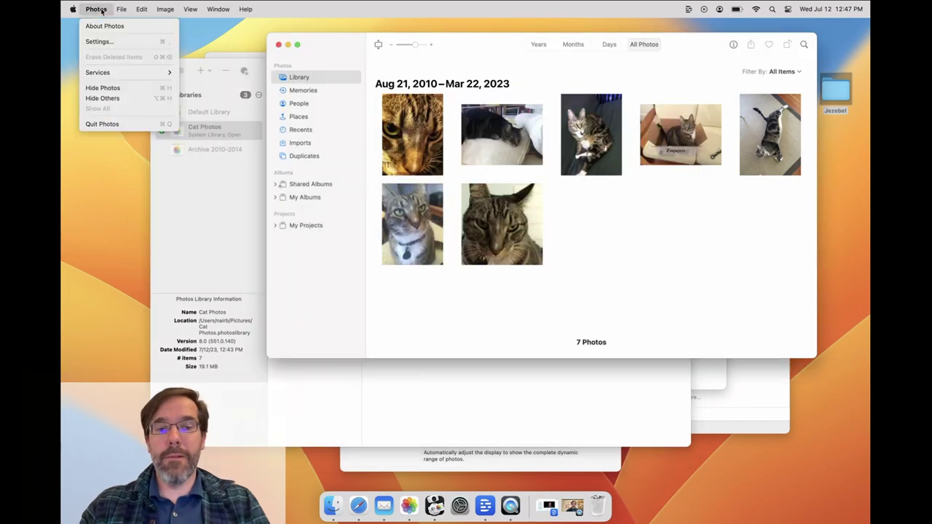
left_click(95, 39)
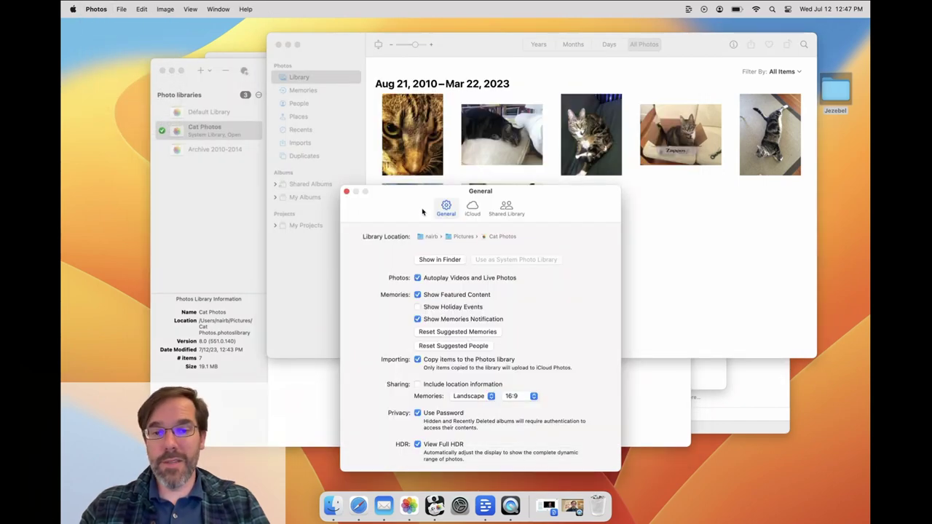
left_click(473, 207)
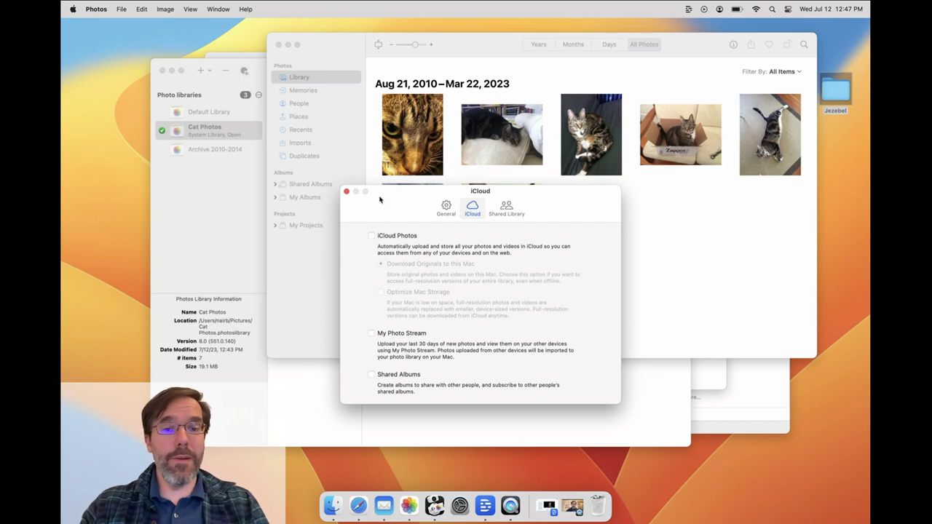
left_click(346, 192)
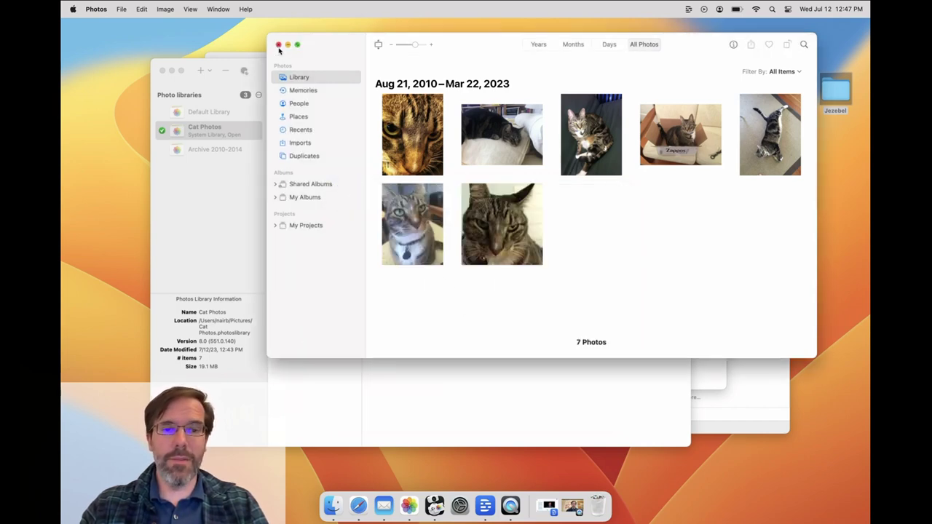
left_click(278, 45)
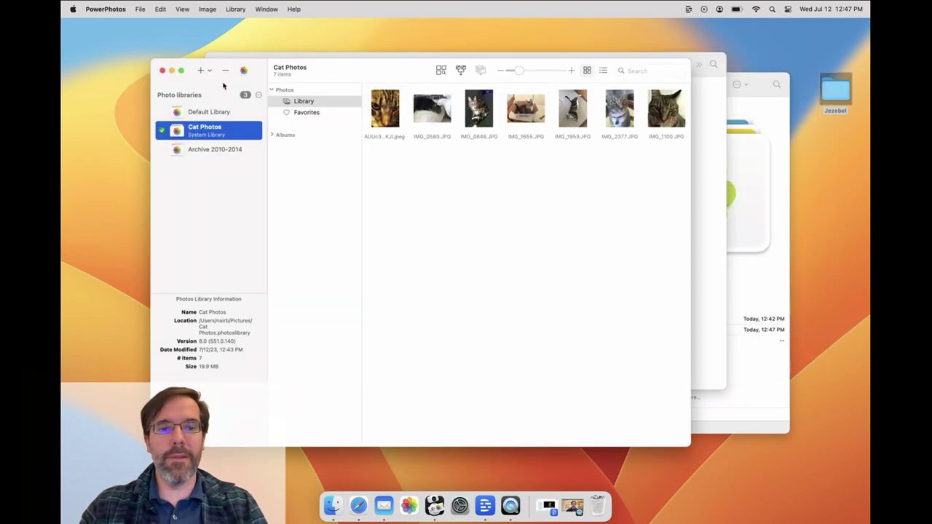